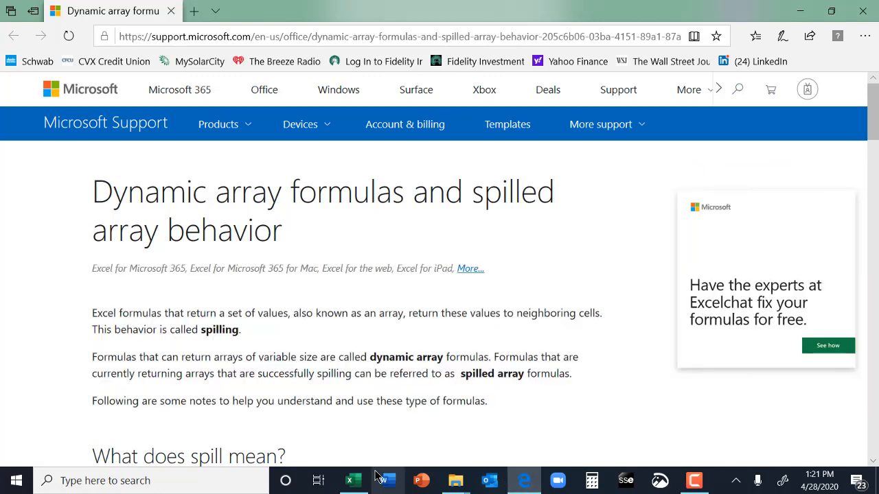
- Switch to the Excel workbook and move the lower Var 1 to Var 4 labels down one row to A9:A12
click(353, 481)
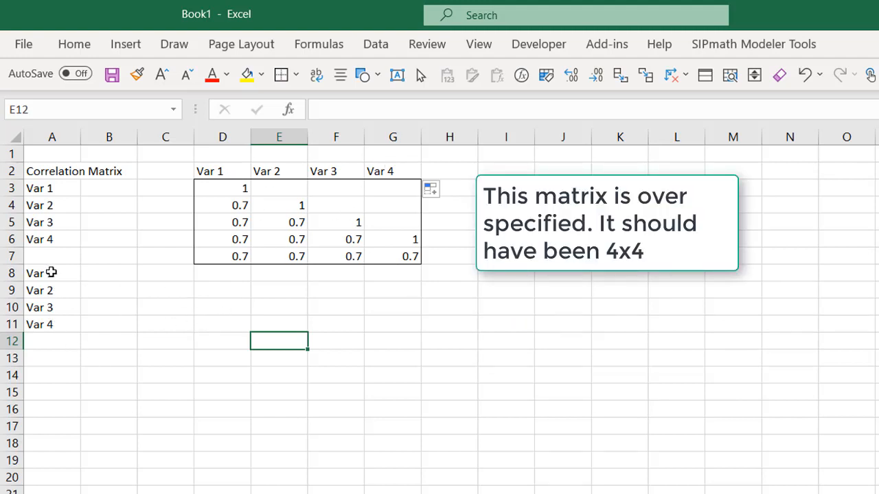
drag(51, 273, 62, 317)
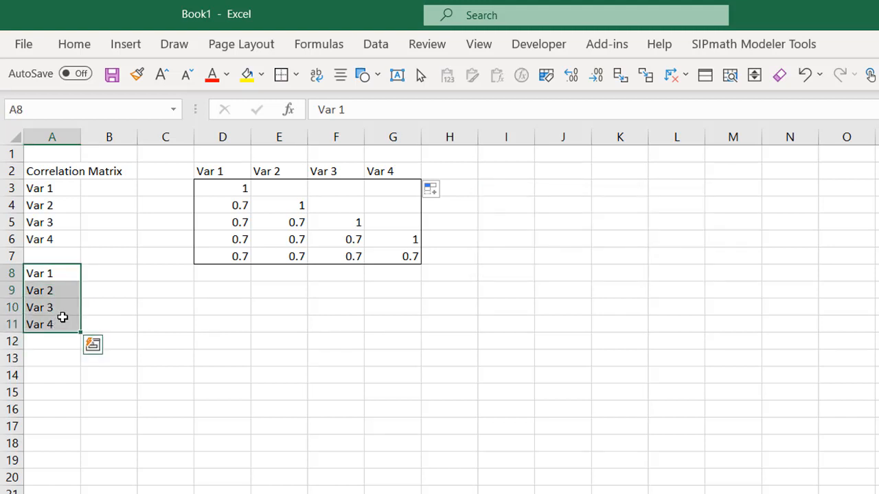
key(ctrl+x)
key(Down)
key(ctrl+v)
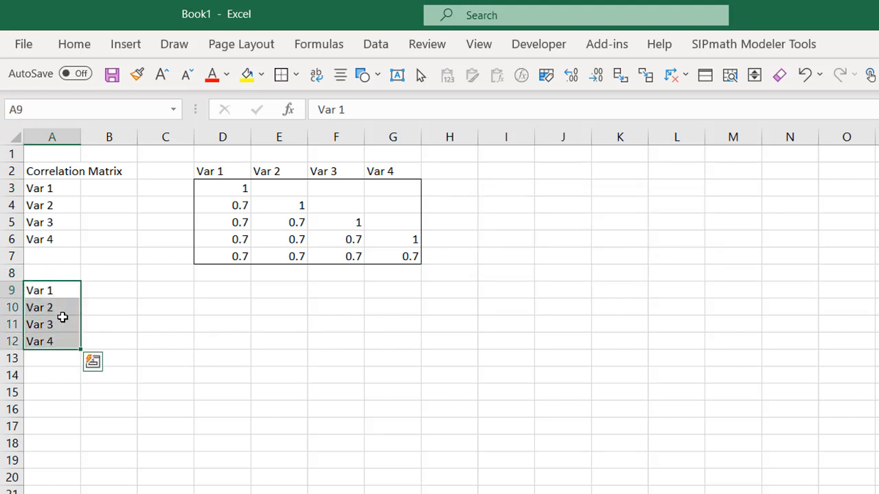
- Enter the headings Period 1 through Period 10 across D8:M8, above the lower variable rows
key(Right)
key(Right)
key(Right)
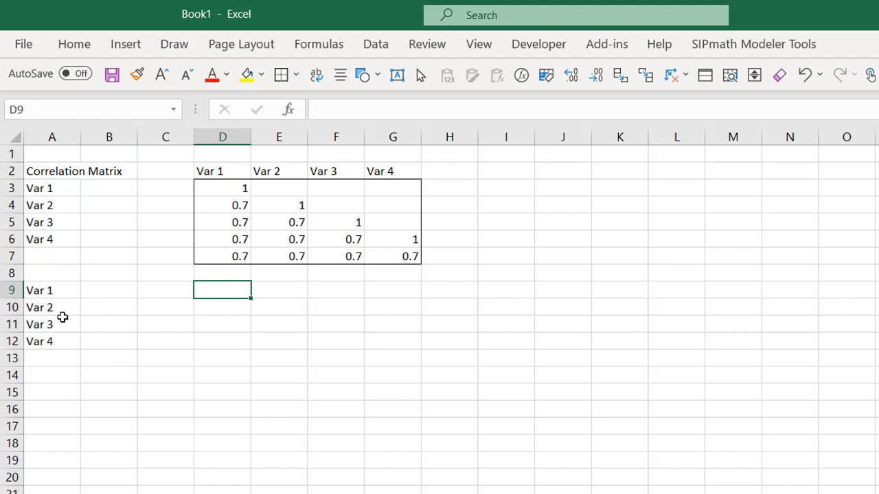
key(Up)
text(Perido)
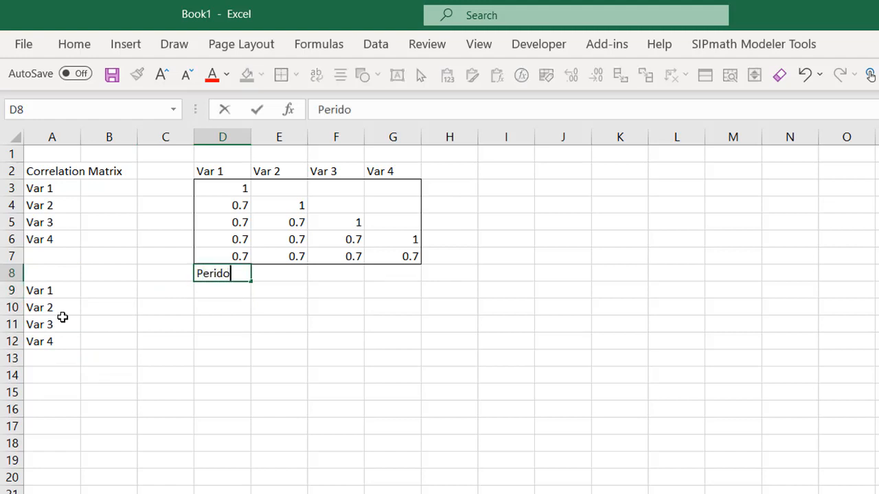
key(BackSpace)
key(BackSpace)
text(od 1)
key(ctrl+Return)
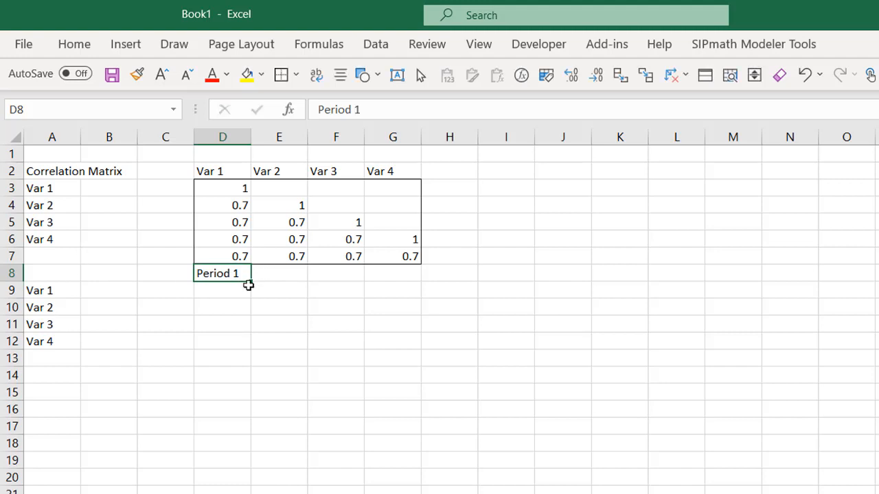
drag(252, 279, 776, 224)
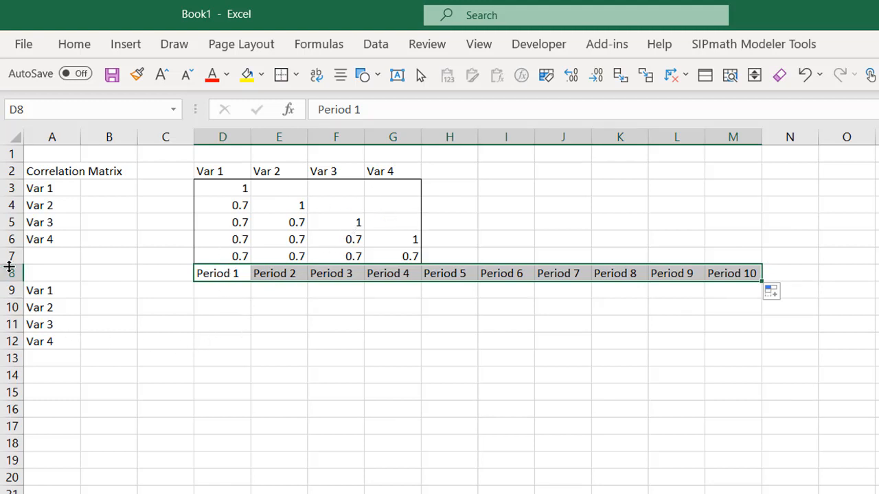
- Insert ten blank rows above the period headings, at rows 8 to 17
drag(6, 272, 5, 427)
right_click(7, 427)
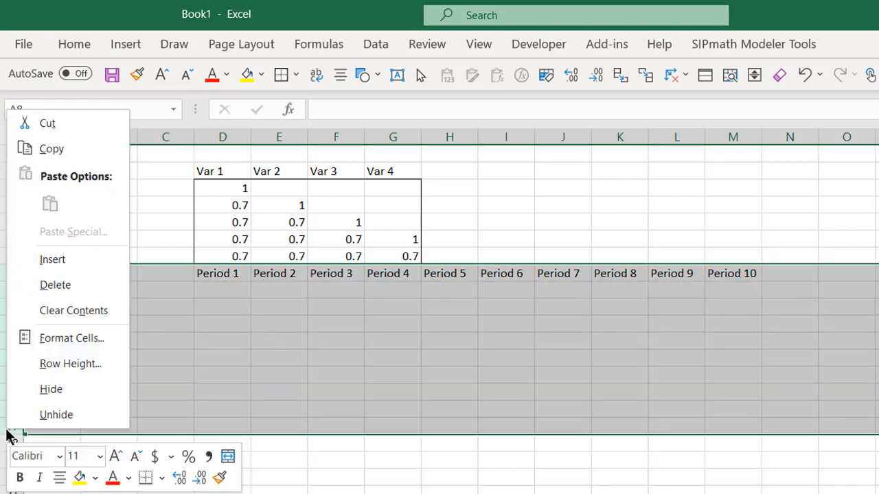
click(54, 259)
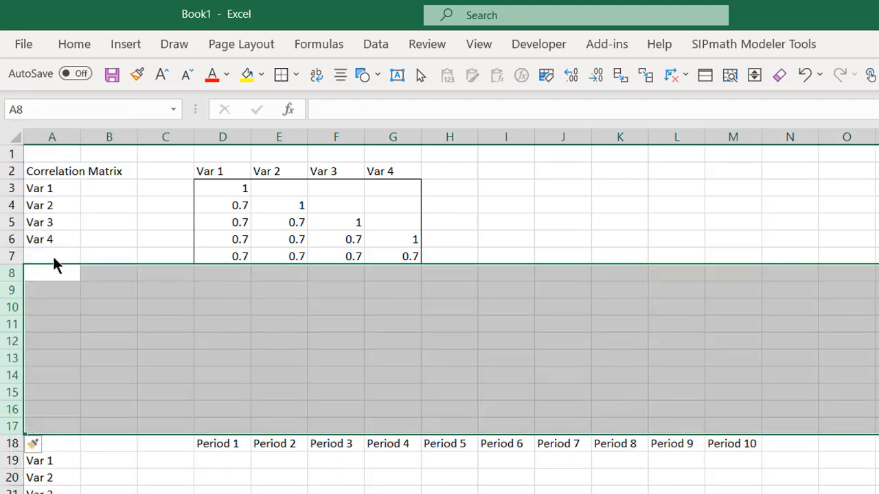
- Label cell A9 as "Rand # Uncorrelated"
click(55, 289)
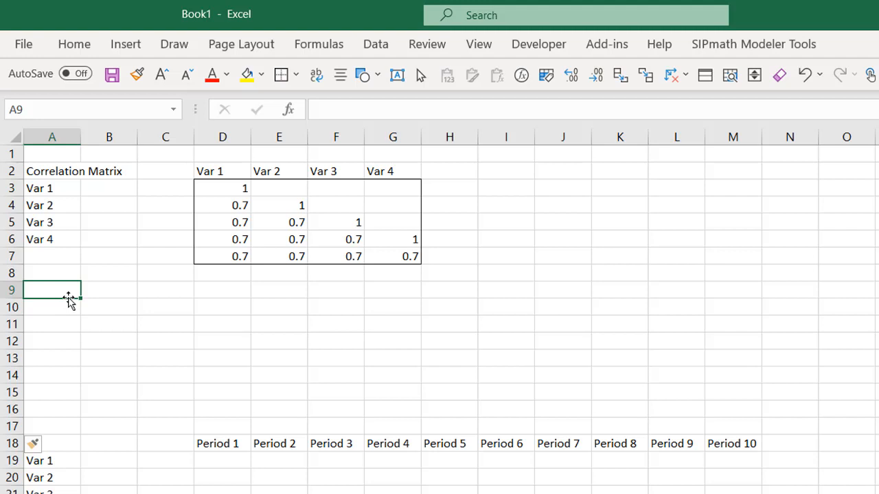
text(Rand)
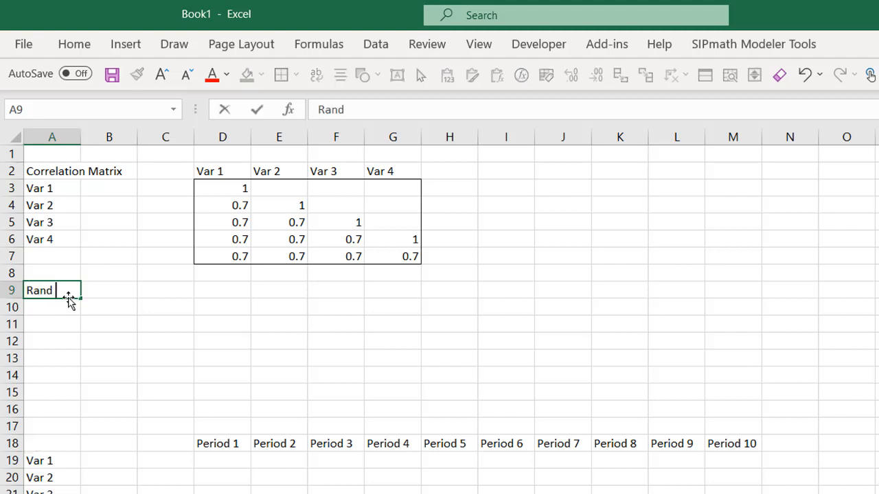
text( # Uncorrelated)
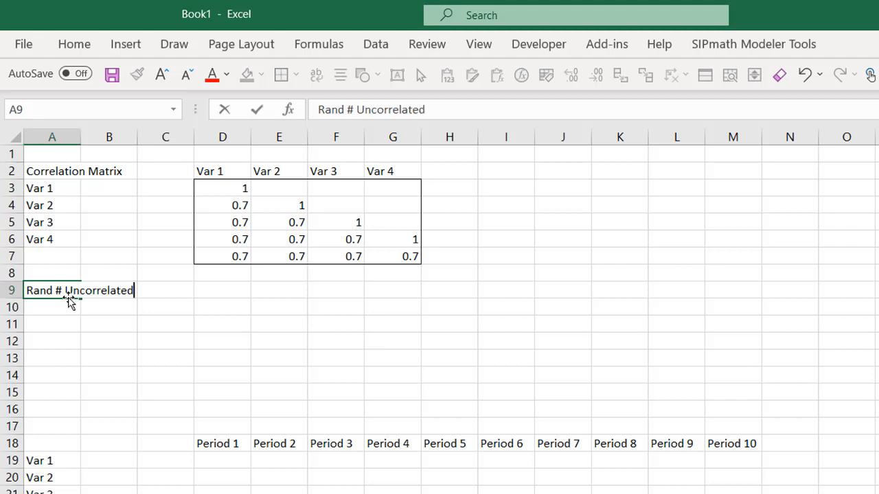
key(ctrl+Return)
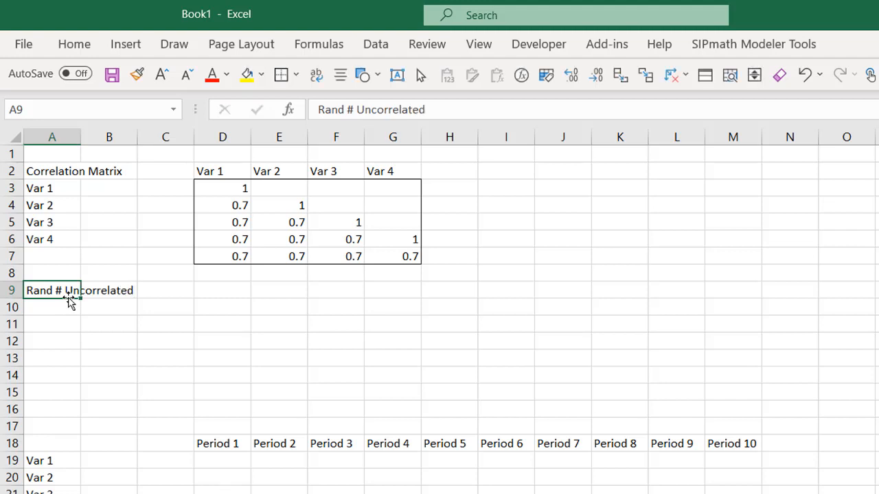
- Label cell A18, beside the period headings, as "Correlated Uniforms"
key(Down)
key(Down)
key(Down)
key(Down)
key(Down)
key(Down)
key(Down)
key(Down)
key(Down)
key(Down)
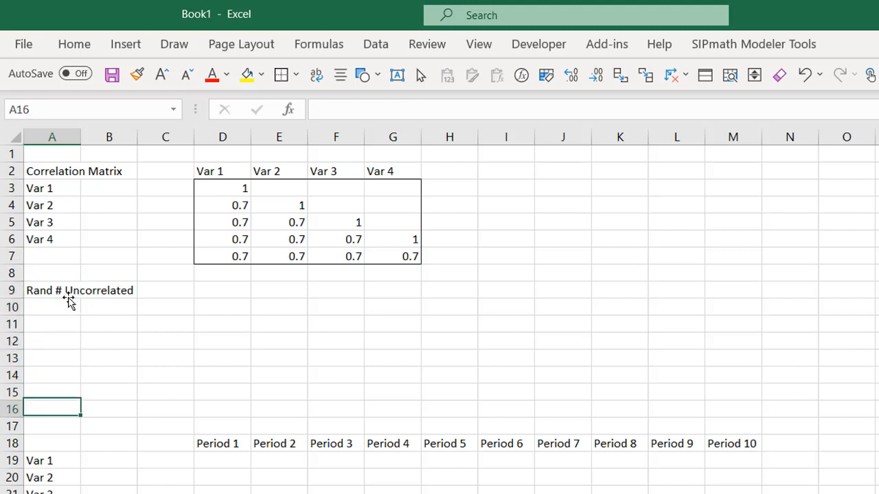
key(Down)
key(Up)
key(Up)
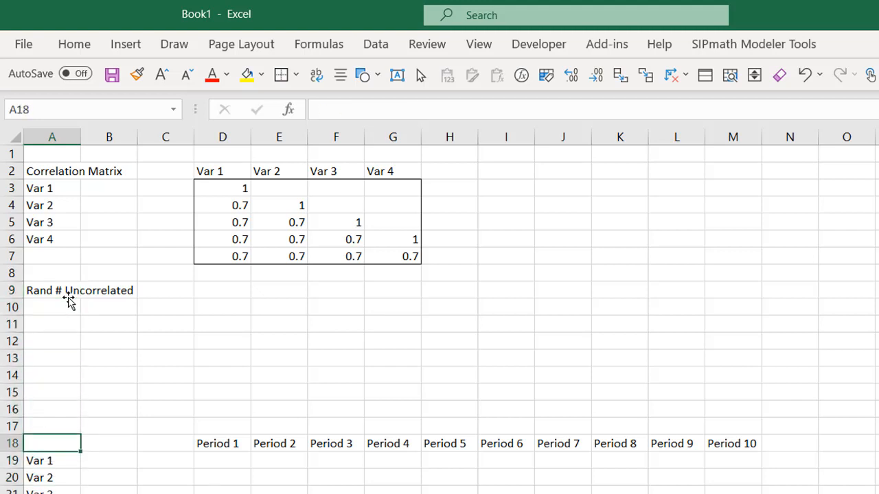
text(Correl)
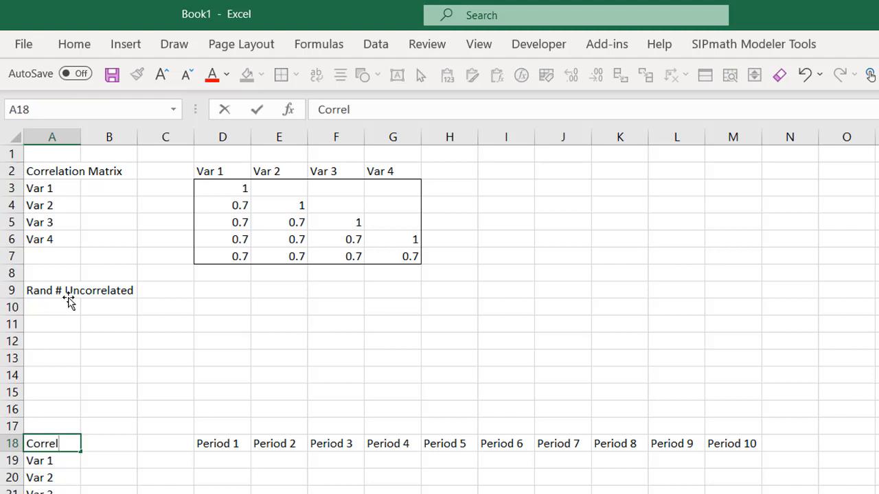
text(ated U)
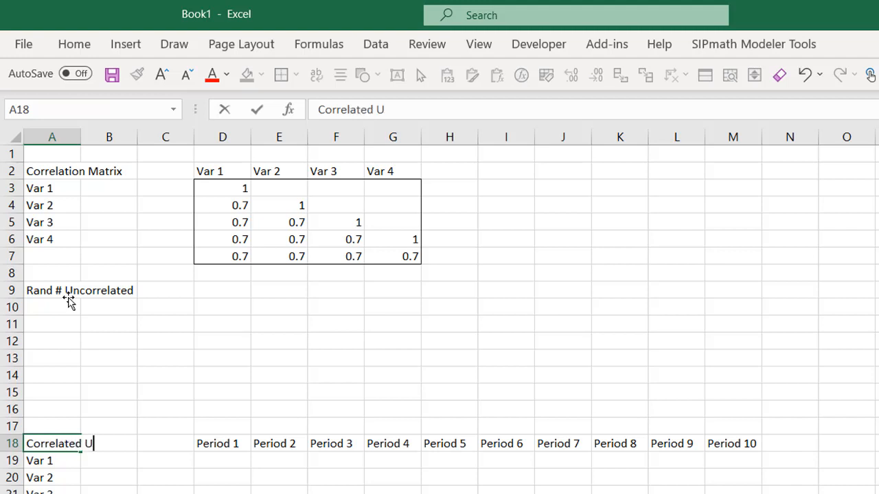
text(niforms)
key(Return)
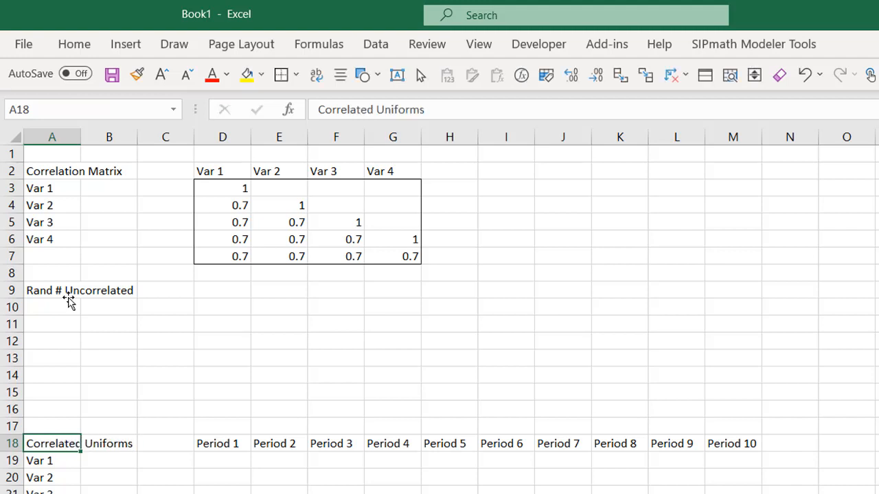
- Open the SIPmath correlated Uniform distribution settings for the Period 1 cells D19:D22
key(Down)
key(Down)
key(Right)
key(Up)
key(Right)
key(Right)
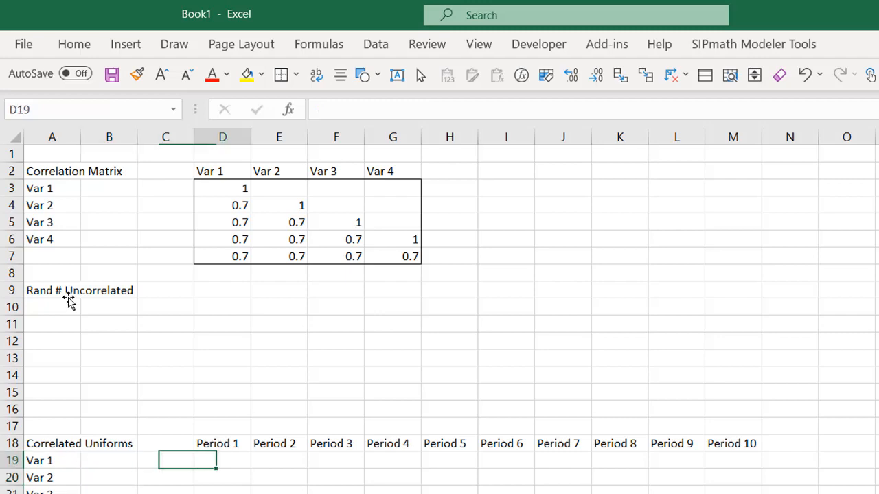
key(shift+Down)
key(shift+Down)
key(shift+Down)
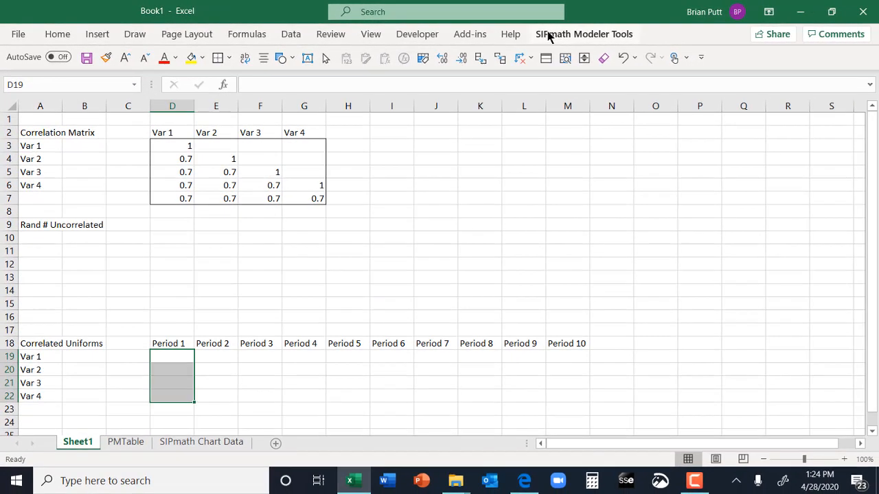
click(633, 38)
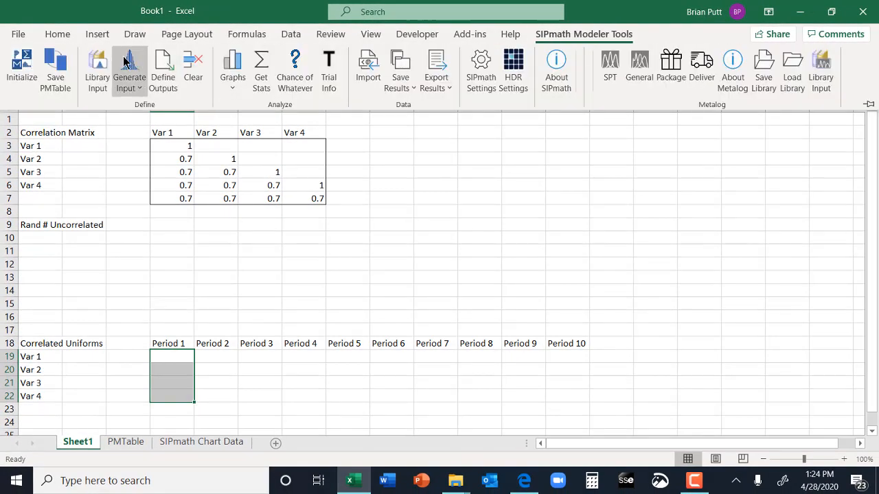
click(127, 85)
scroll(178, 387, down, 1)
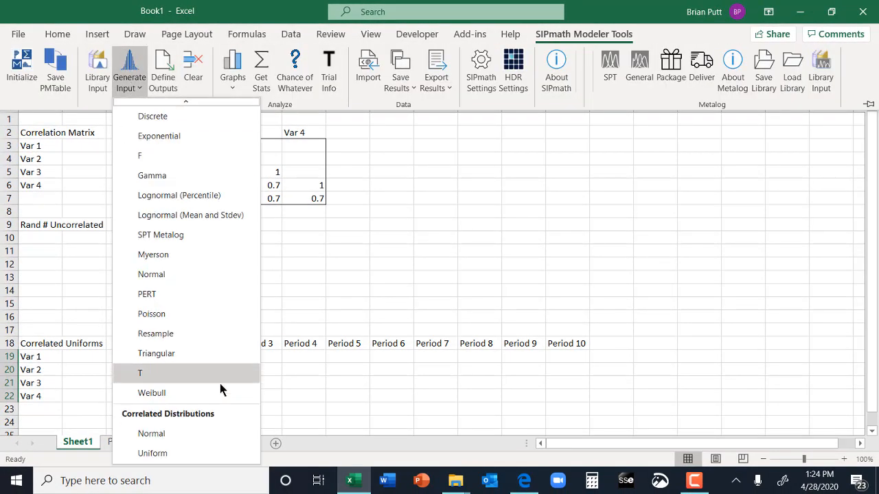
click(153, 452)
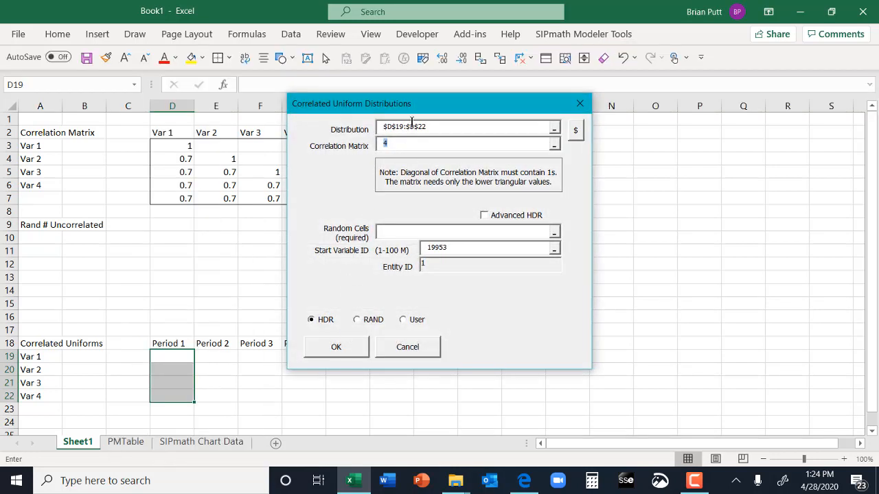
- Generate the correlated uniforms using correlation matrix D3:G7 and random cells D9:D12, and inspect the formula in D19
drag(433, 105, 549, 106)
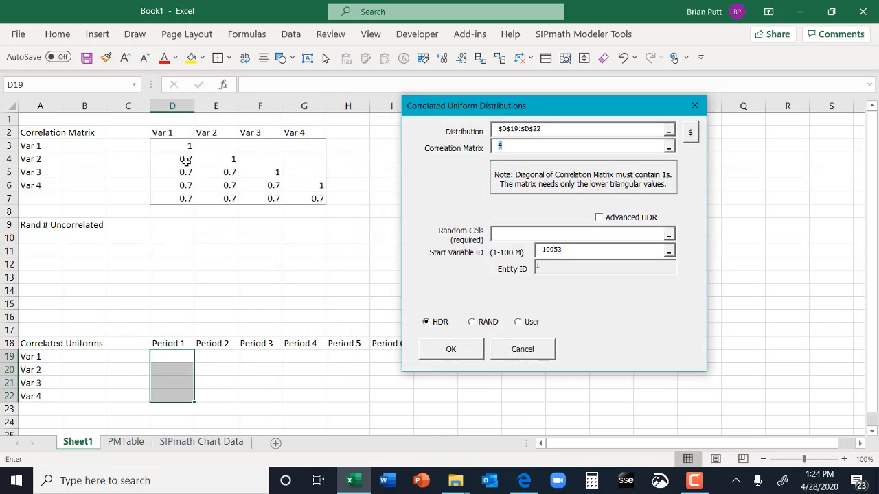
drag(181, 145, 284, 199)
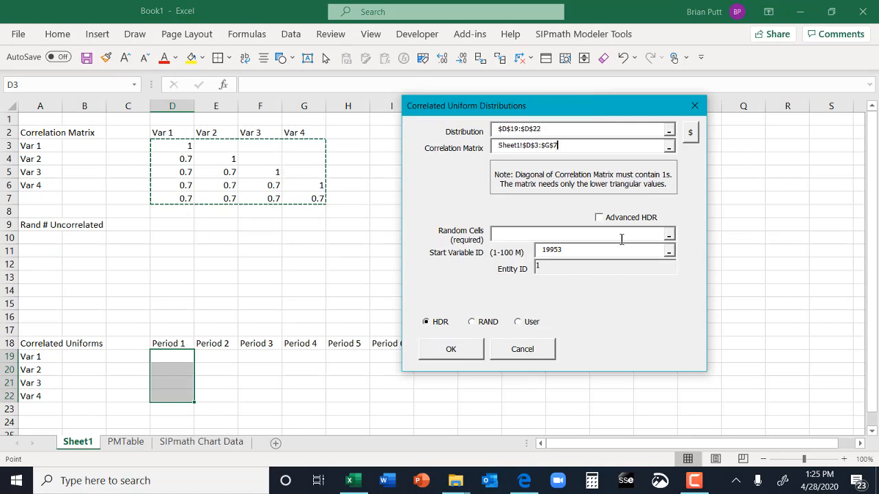
click(514, 234)
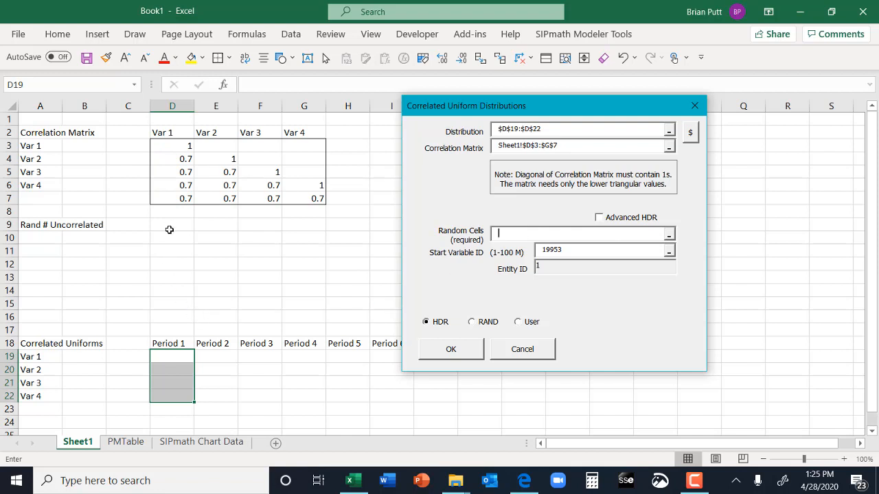
drag(169, 228, 169, 267)
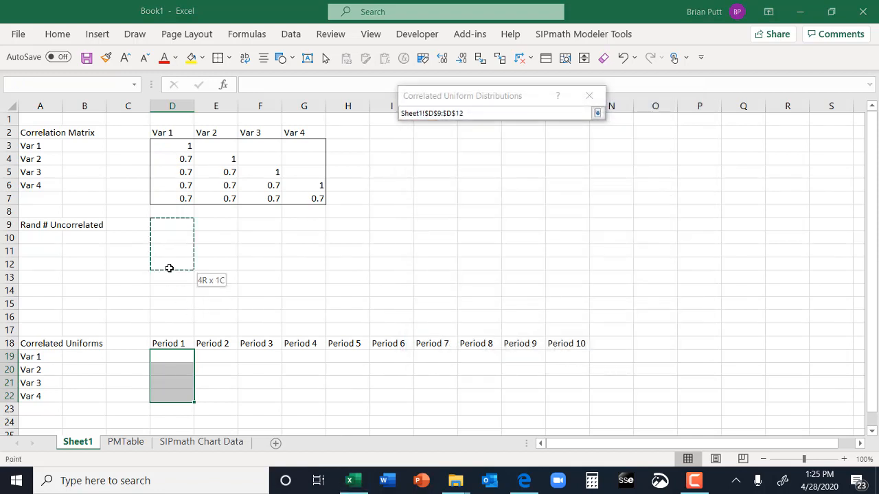
drag(169, 268, 169, 268)
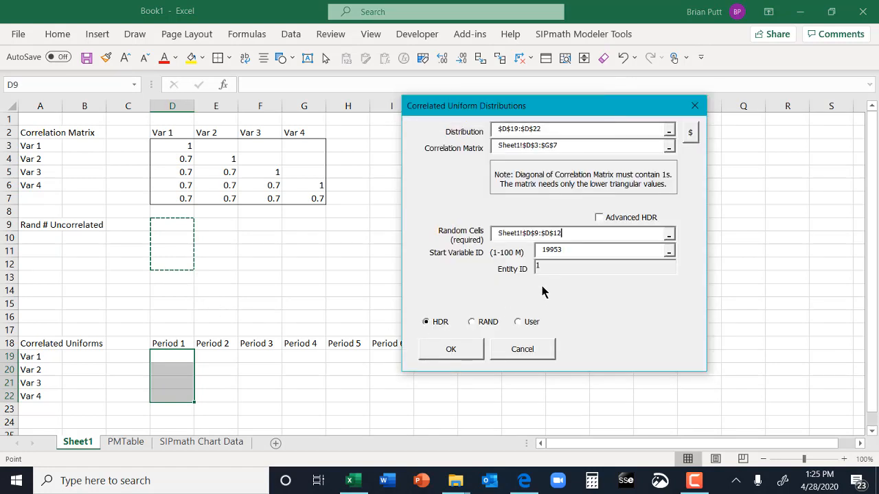
click(448, 351)
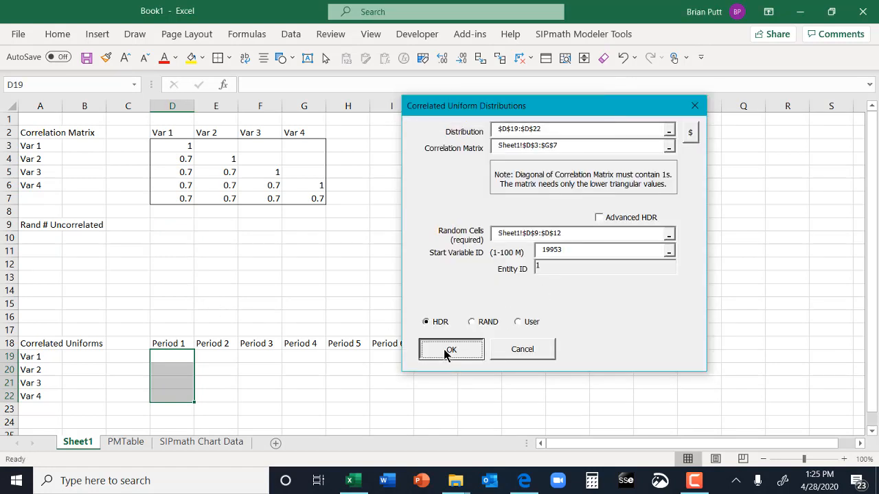
key(F2)
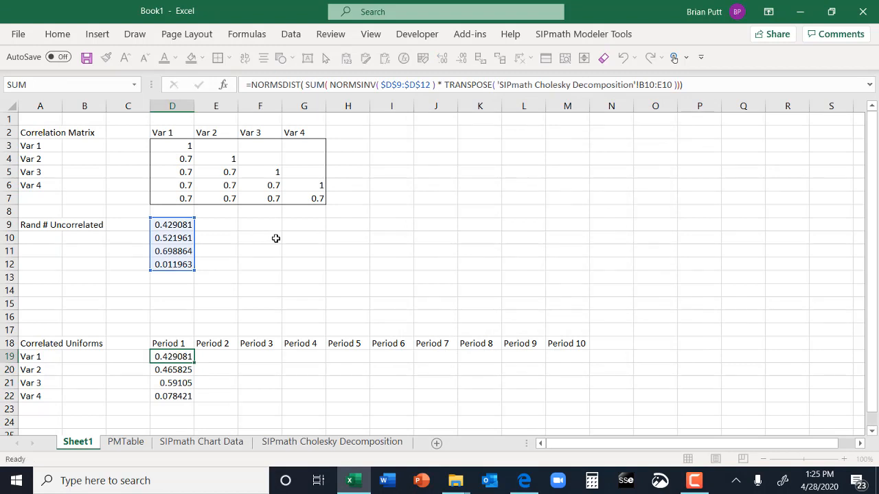
key(Escape)
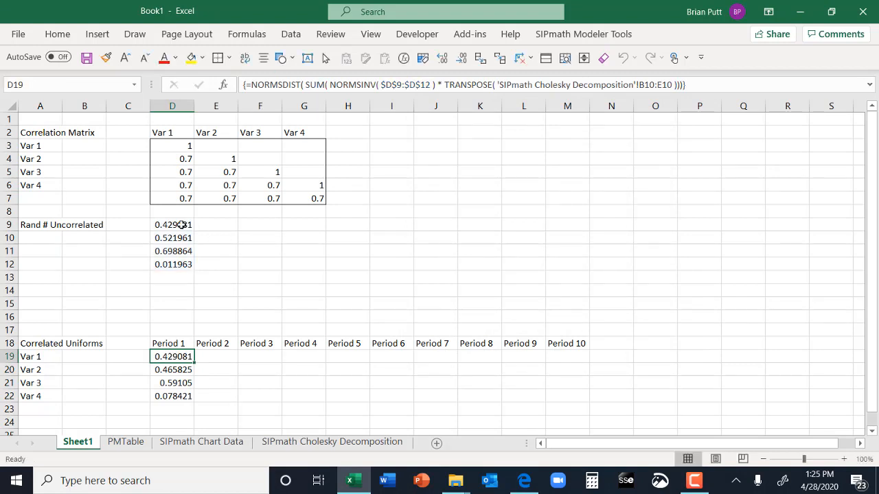
- Generate SIPmath Uniform HDR random inputs in E9:M12, starting at variable ID 19957
drag(220, 226, 532, 245)
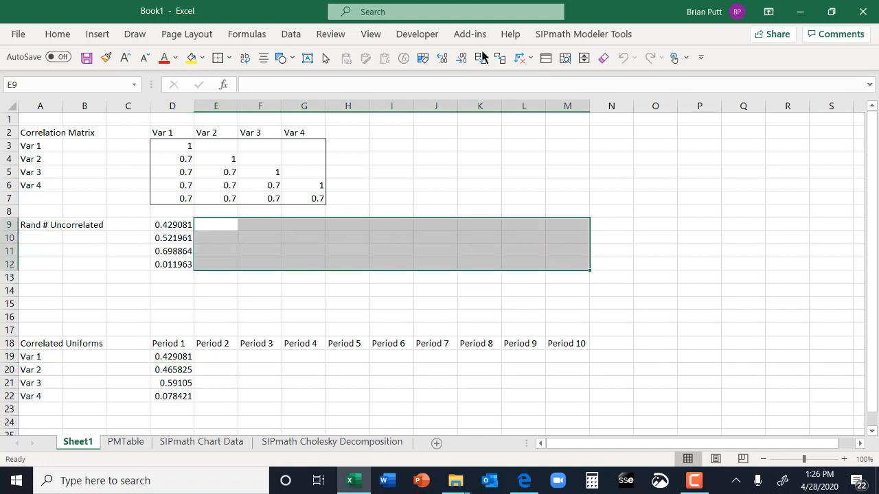
click(556, 34)
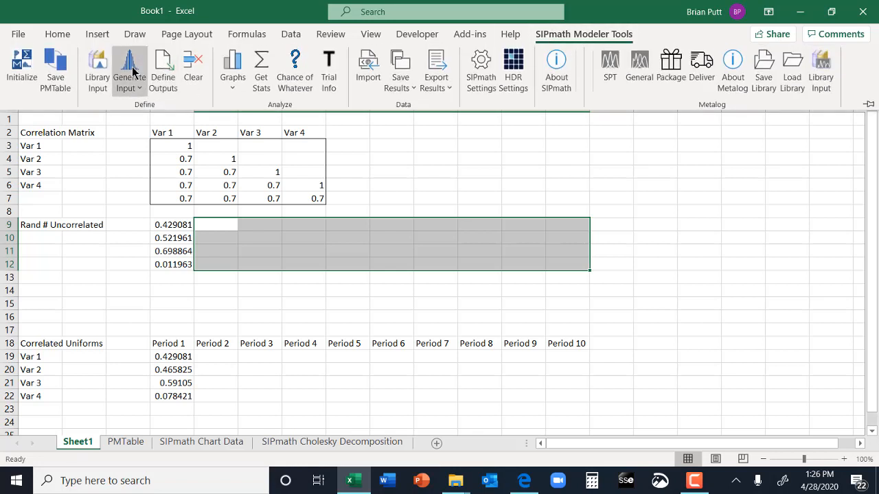
click(134, 71)
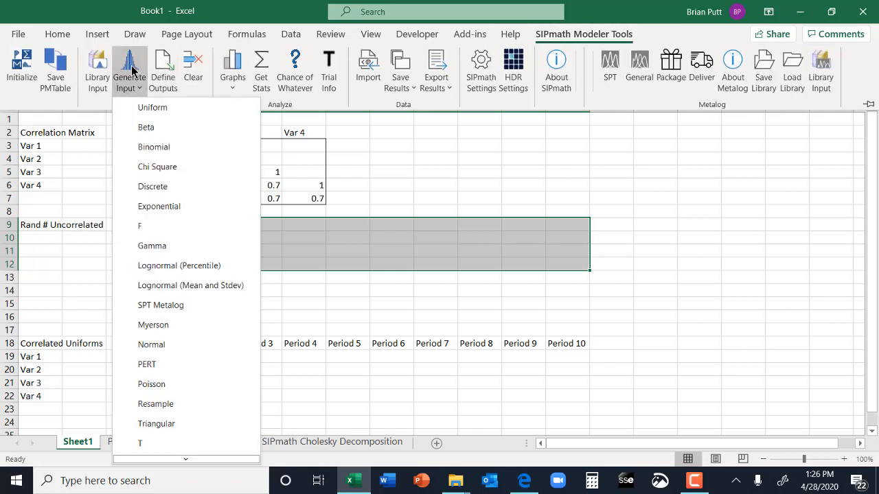
click(147, 108)
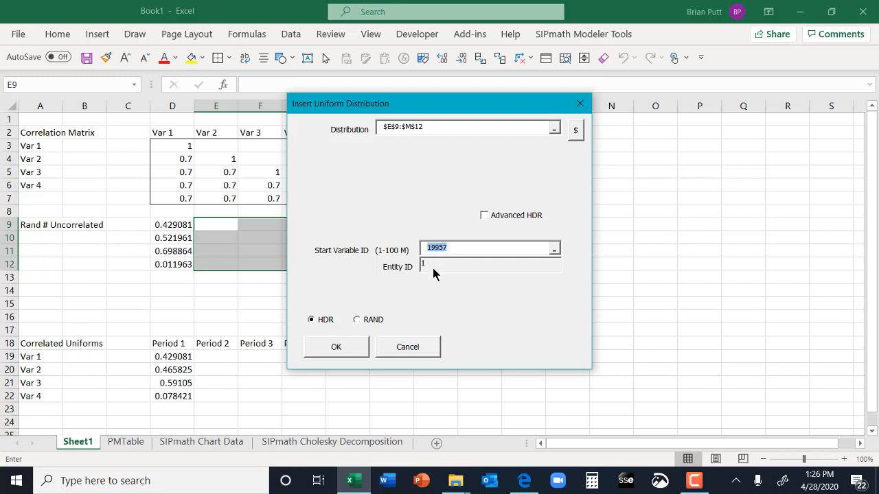
click(345, 352)
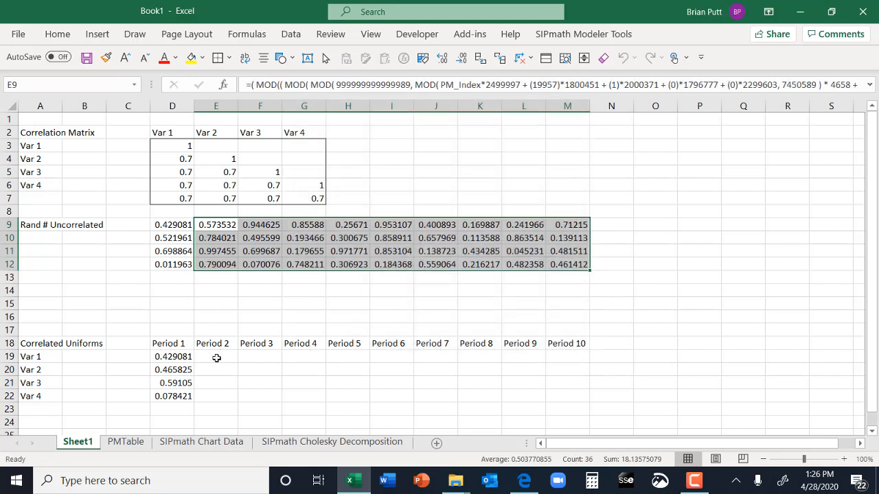
- Edit the D19 array formula to use column-relative D$9:D$12 and absolute Cholesky range $B$10:$E$10, entering it as an array formula
click(168, 357)
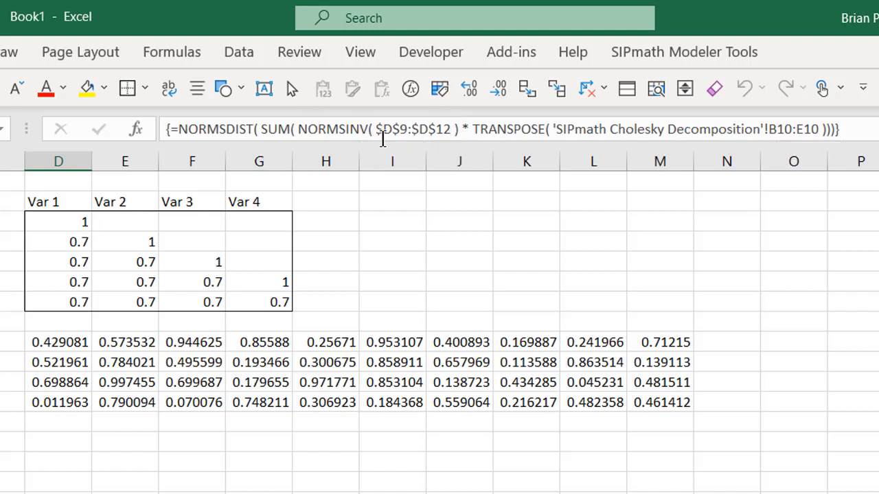
click(383, 131)
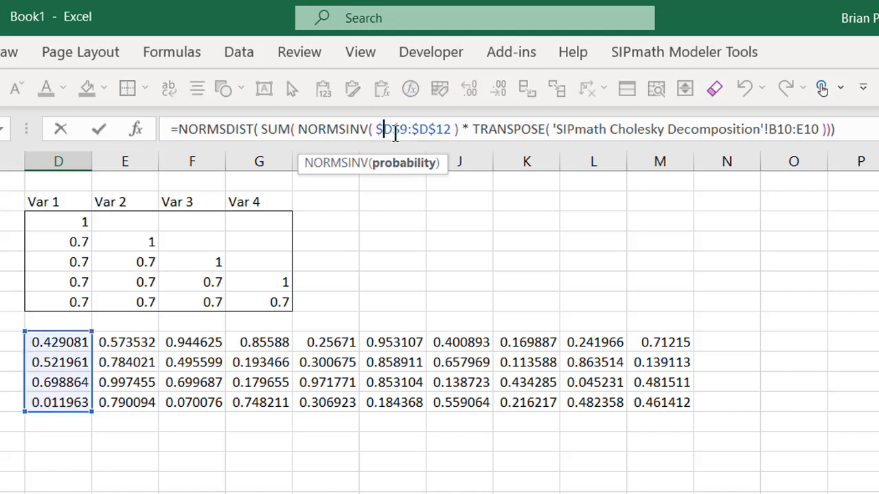
key(BackSpace)
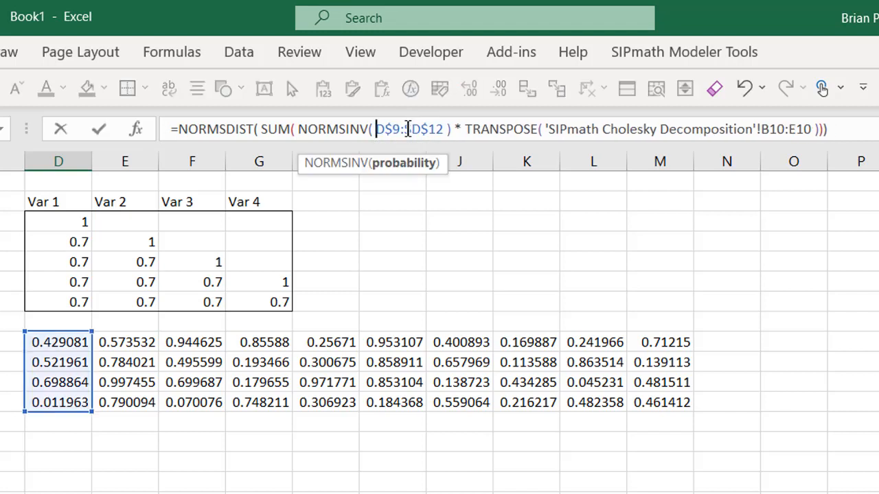
click(408, 129)
text($)
key(BackSpace)
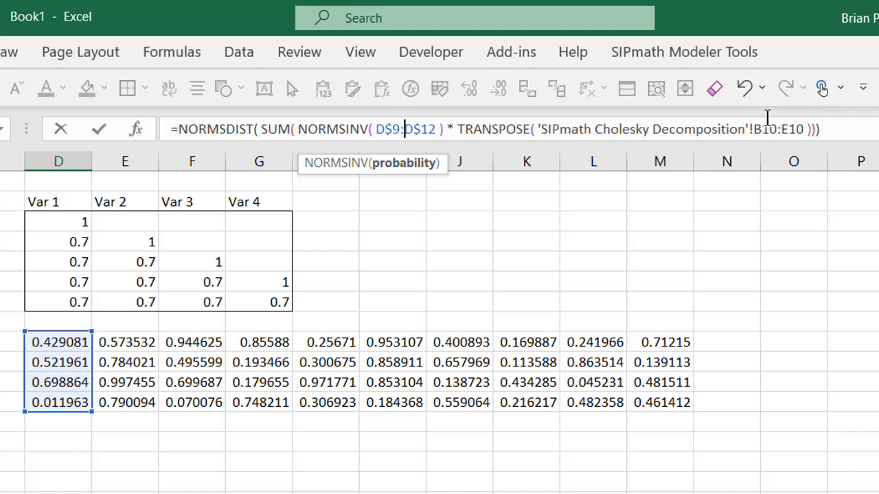
drag(754, 126, 799, 120)
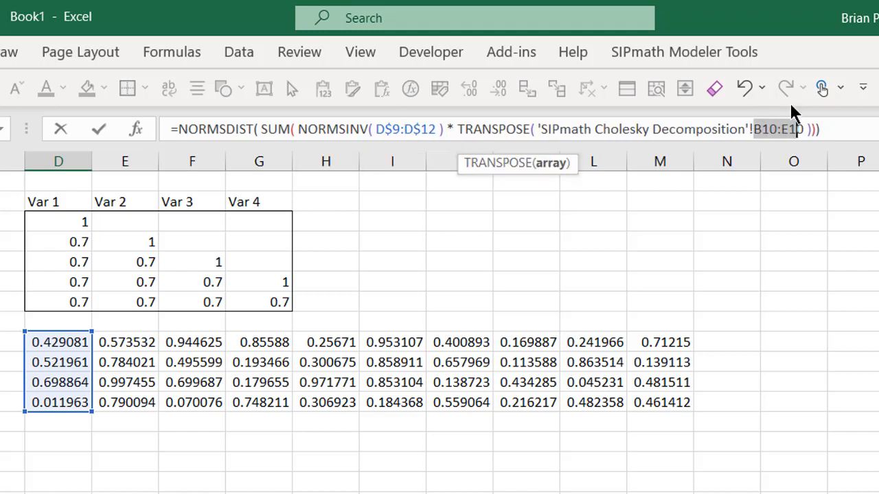
key(F4)
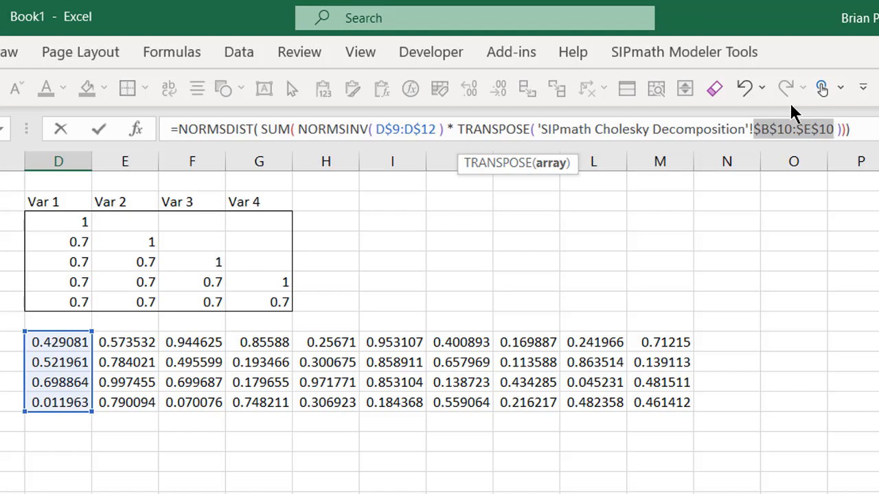
key(ctrl+shift+Return)
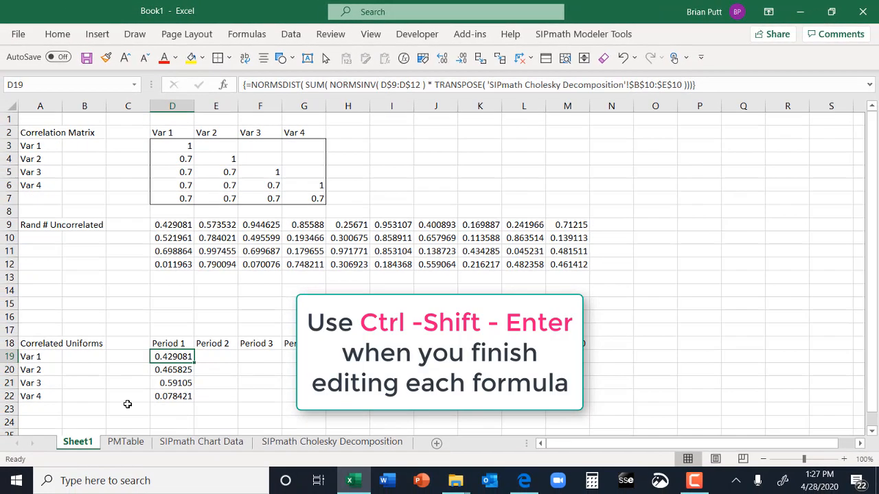
- Change the references in the D20 array formula to D$9:D$12 and the absolute Cholesky range $B$11:$E$11
click(167, 369)
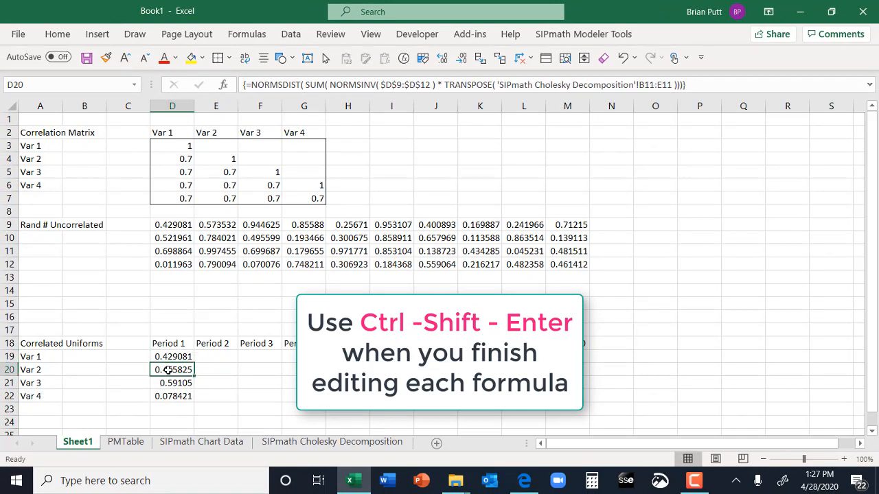
click(252, 86)
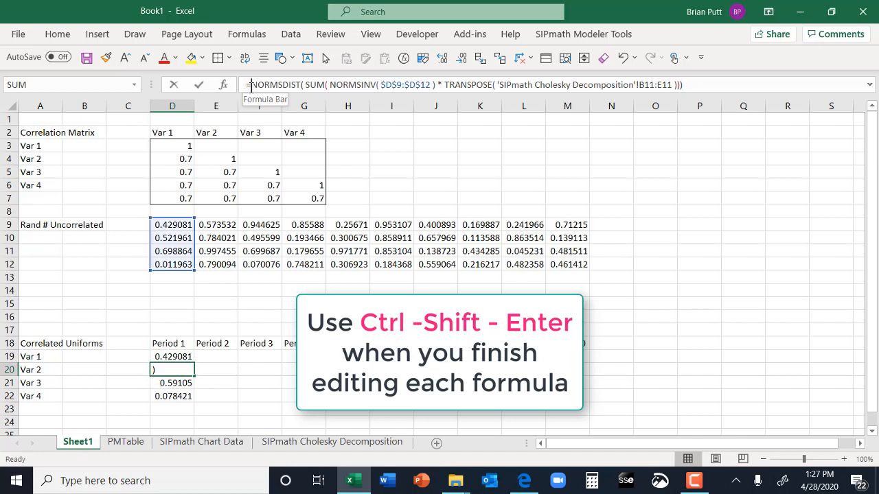
click(382, 86)
key(Delete)
click(405, 85)
key(Delete)
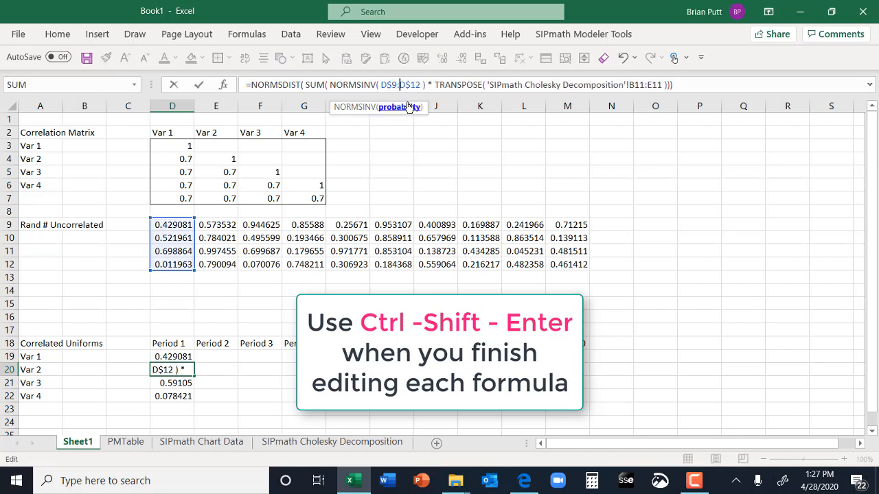
click(646, 85)
key(F4)
key(ctrl+shift+Return)
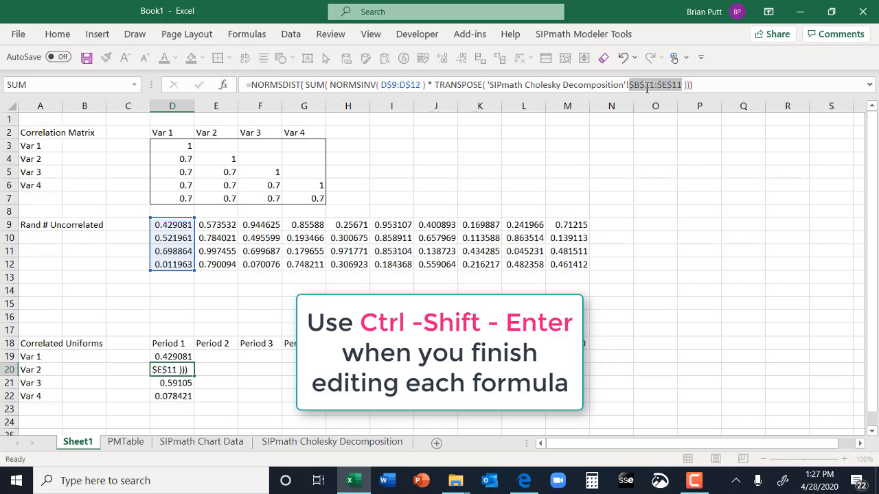
- Change the references in the D21 array formula to D$9:D$12 and the absolute Cholesky range $B$12:$E$12
click(383, 85)
key(Delete)
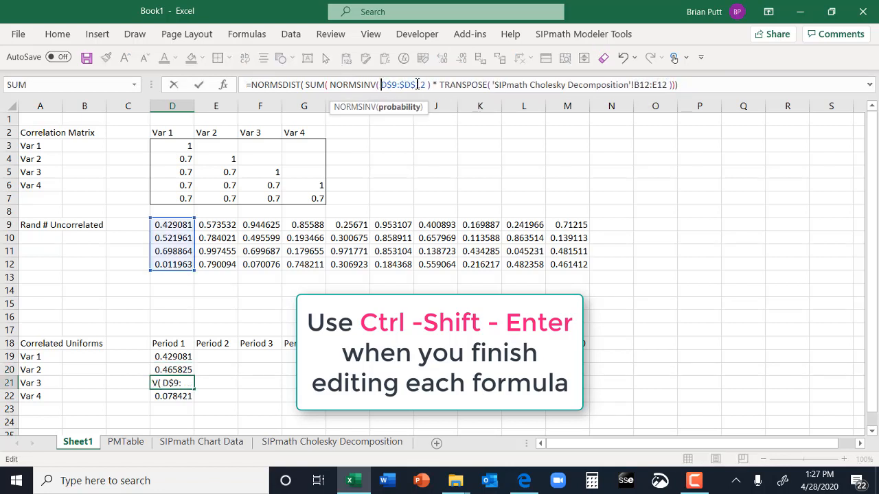
click(405, 85)
key(Delete)
click(646, 85)
key(F4)
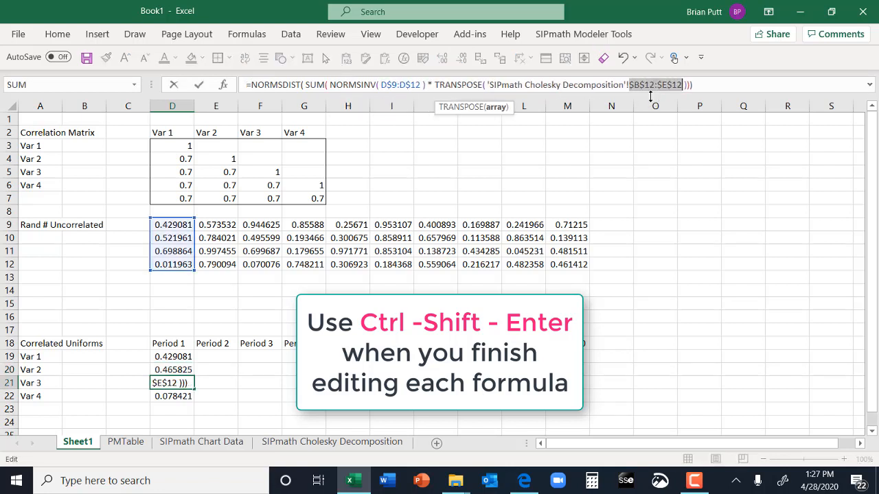
key(ctrl+shift+Return)
- Change the references in the D22 array formula to D$9:D$12 and the absolute Cholesky range $B$13:$E$13
click(390, 87)
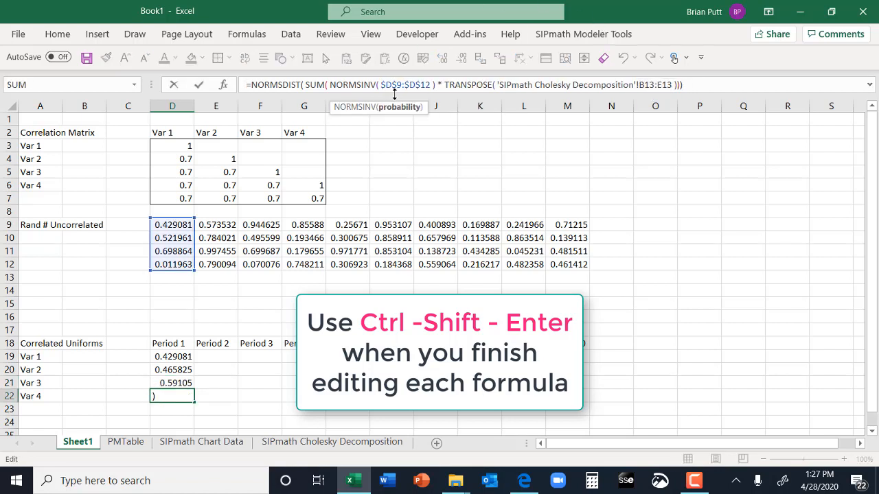
key(Delete)
click(408, 85)
key(Delete)
drag(639, 85, 653, 87)
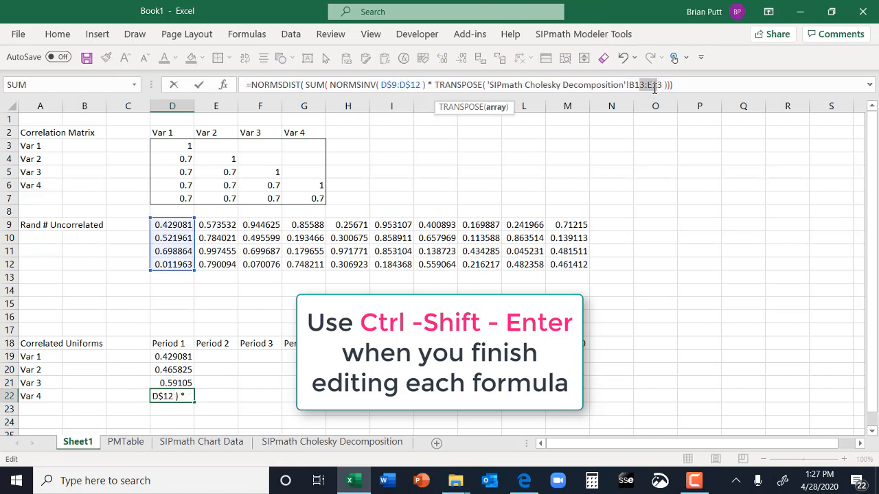
key(F4)
key(ctrl+shift+Return)
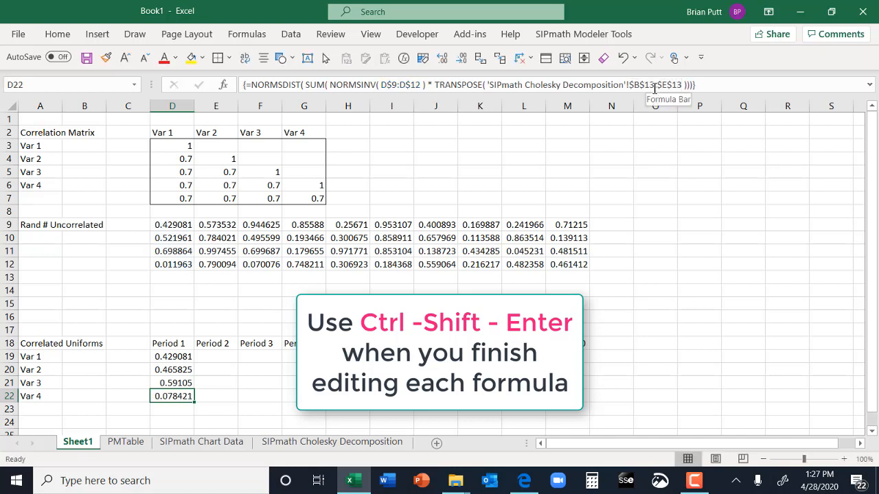
- Copy the Period 1 correlated uniform formulas in D19:D22 to E19:M22 for Periods 2 through 10
key(Up)
key(Up)
key(Up)
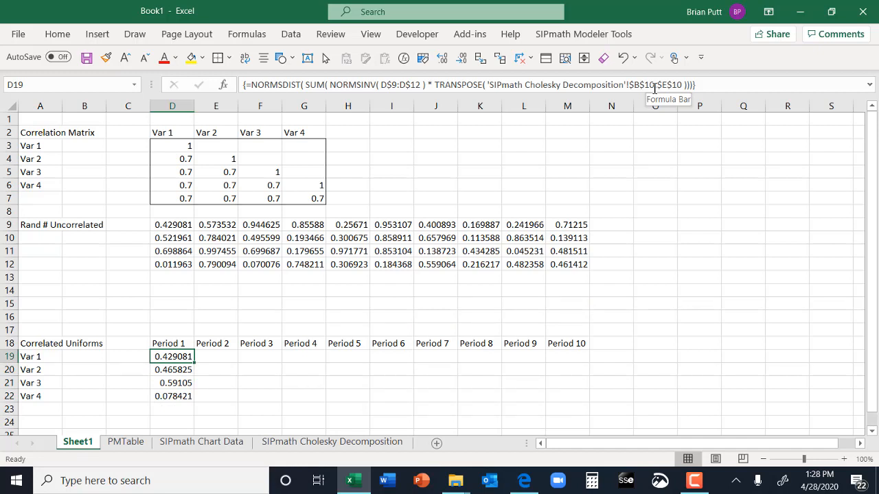
key(shift+Down)
key(shift+Down)
key(shift+Down)
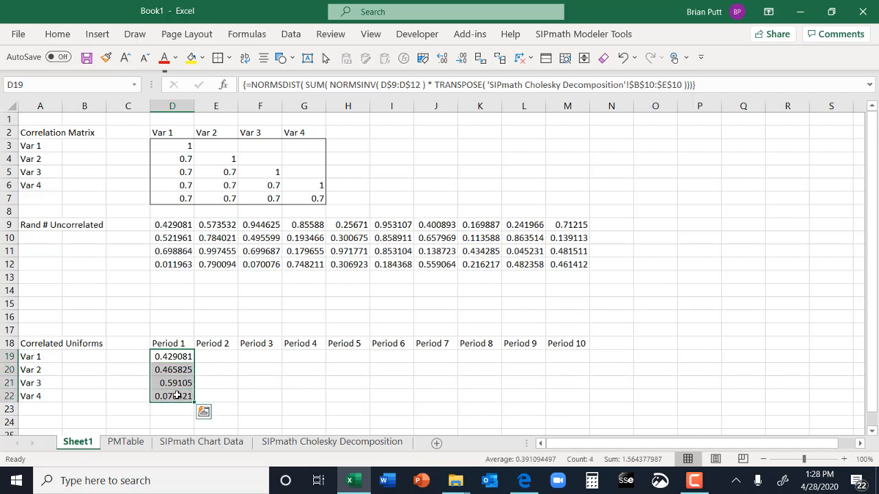
key(ctrl+c)
key(Right)
key(shift+Right)
key(shift+Right)
key(shift+Right)
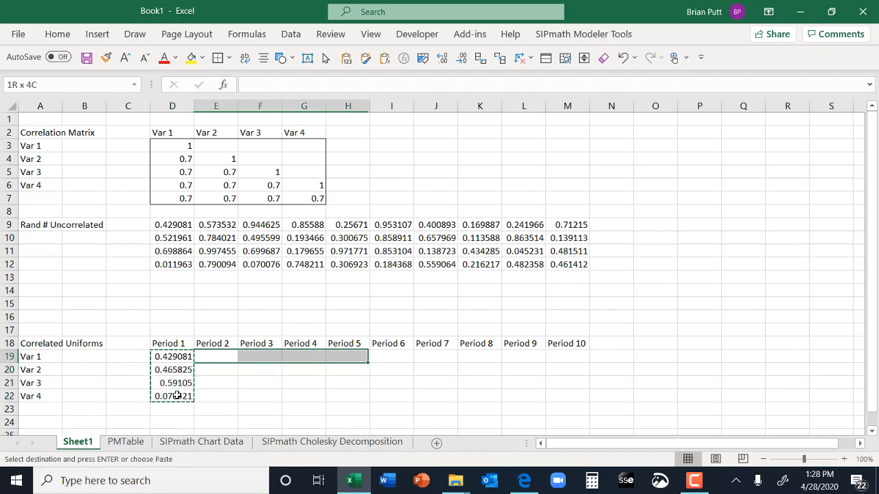
key(shift+Right)
key(shift+Right)
key(shift+Right)
key(shift+Right)
key(shift+Right)
key(shift+Down)
key(shift+Down)
key(shift+Down)
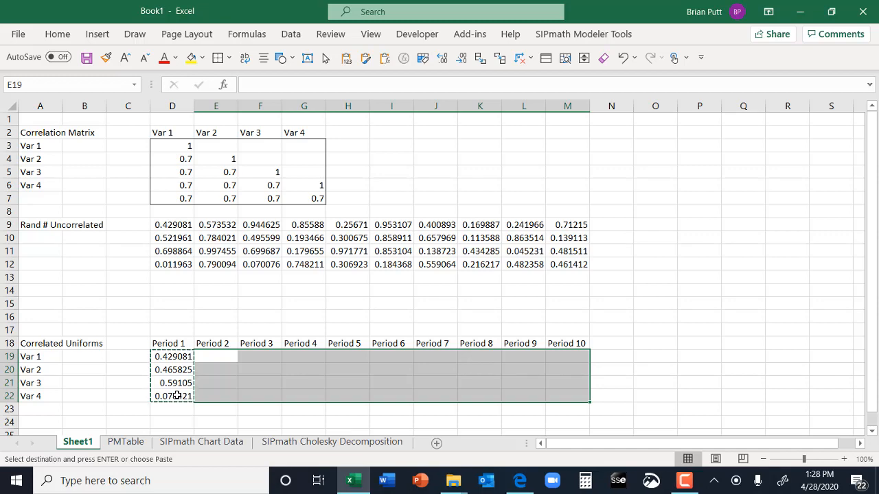
key(ctrl+v)
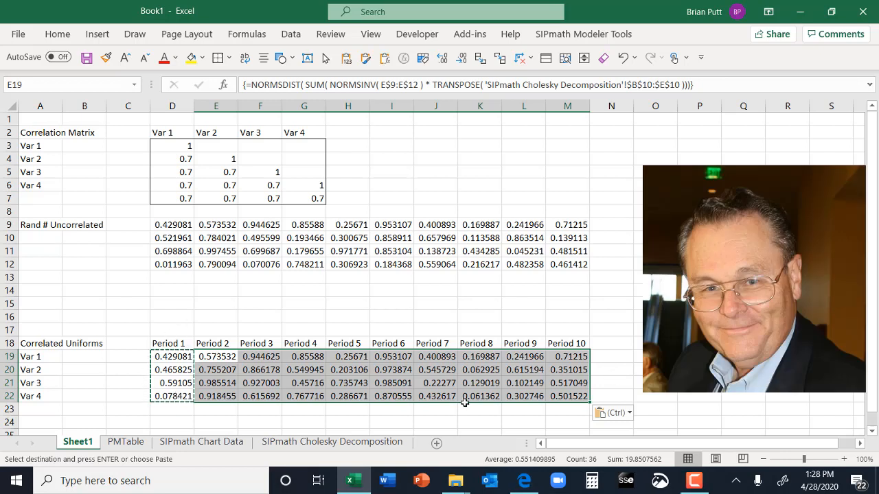
click(479, 369)
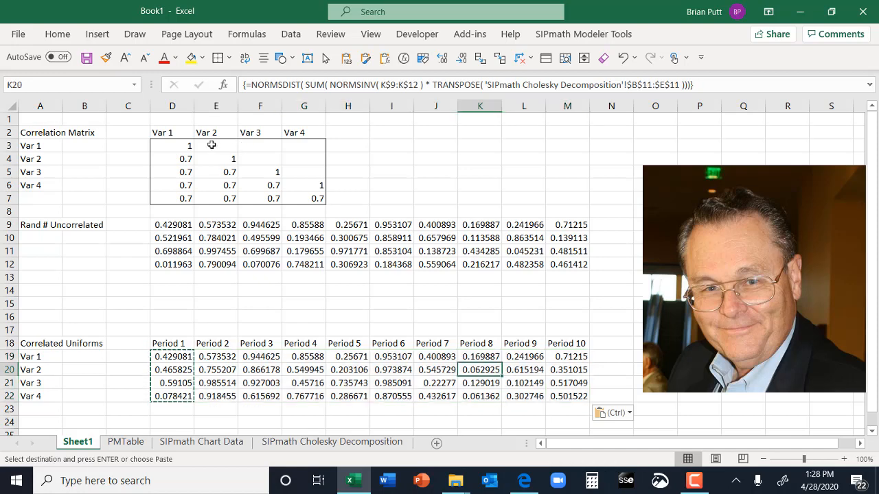